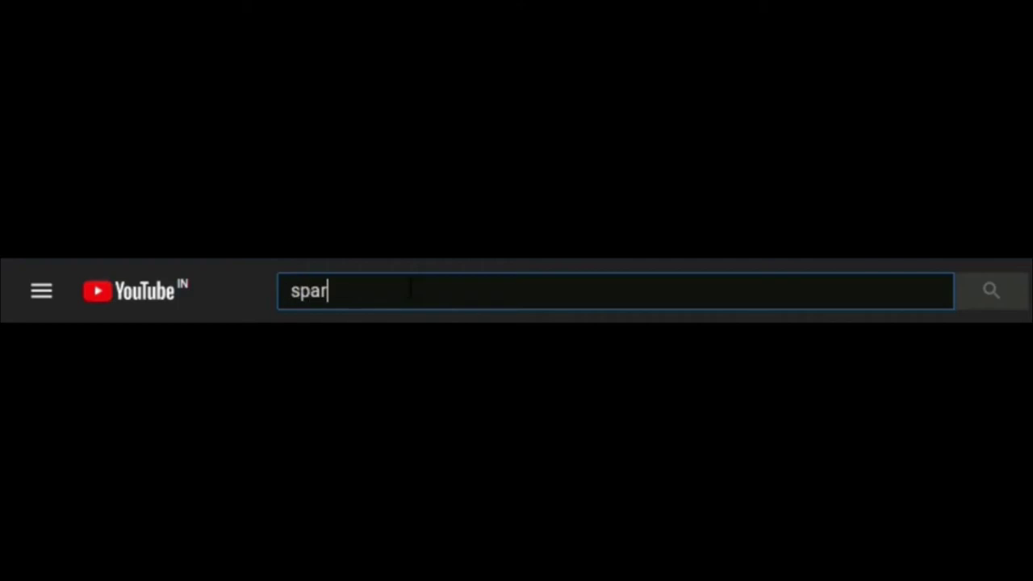
Step: Search YouTube for 'spardha gyan' and subscribe to the Spardha Gyan channel
type("gyan")
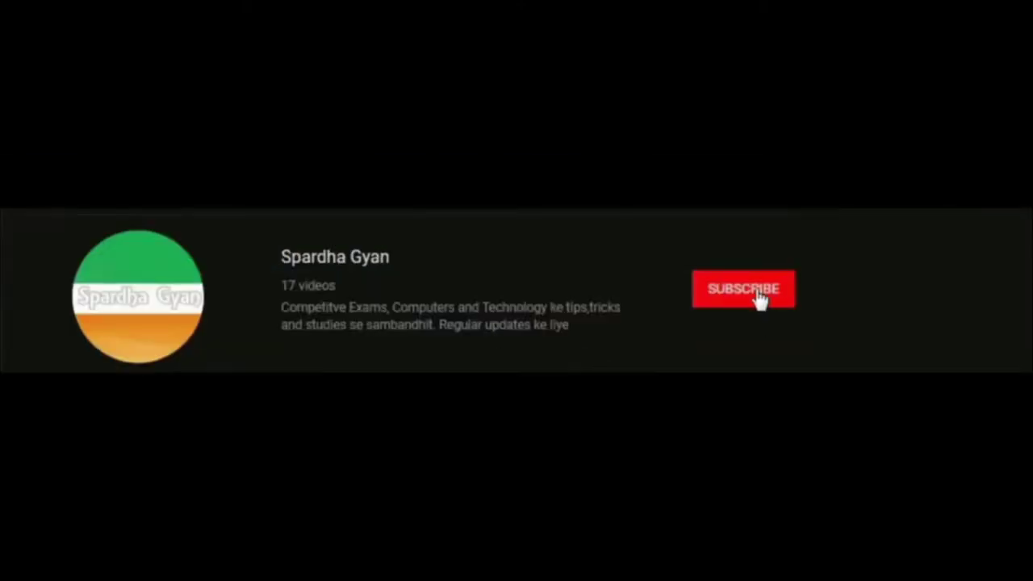
left_click(759, 297)
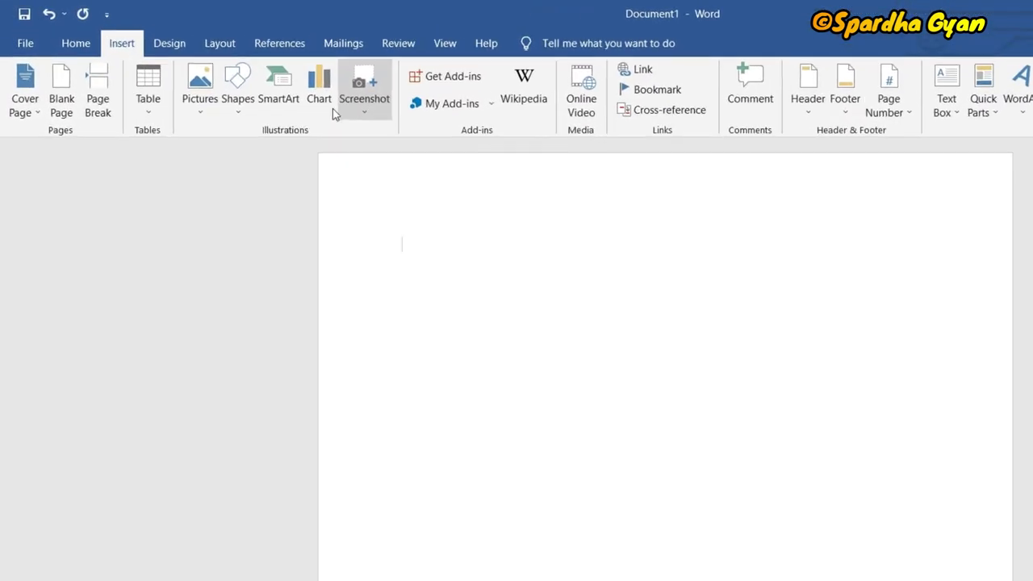
left_click(568, 176)
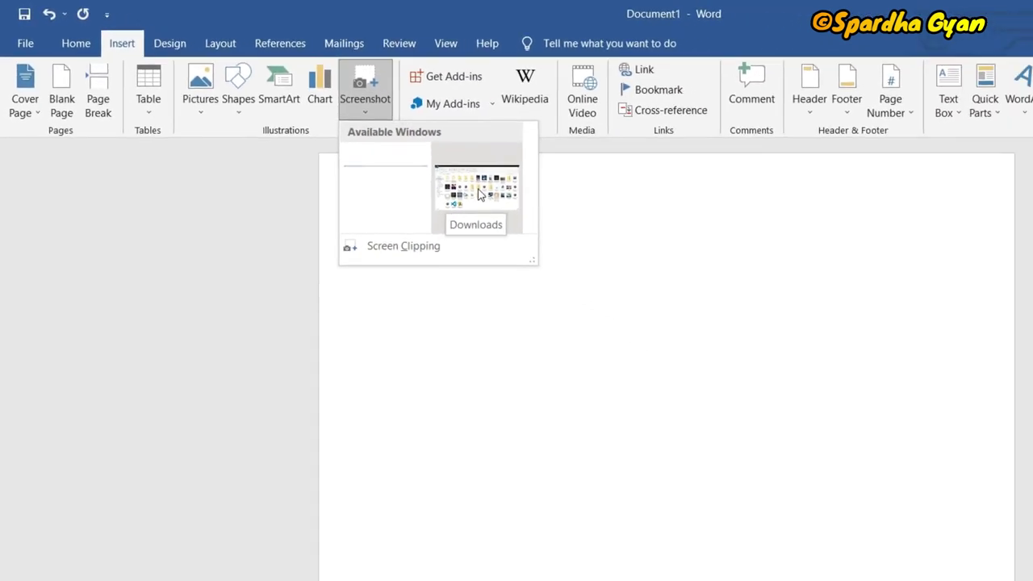
left_click(419, 170)
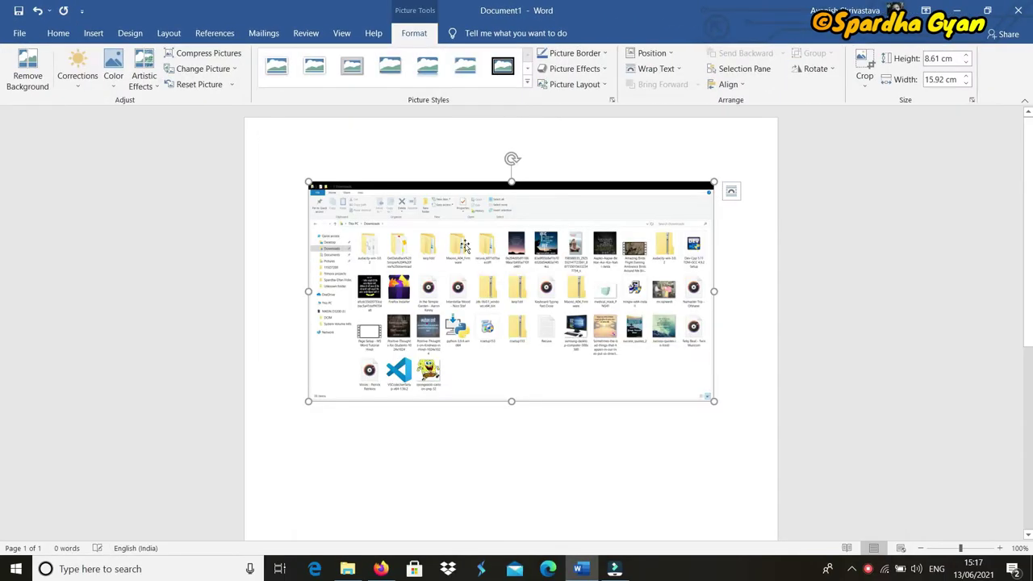
left_click(347, 569)
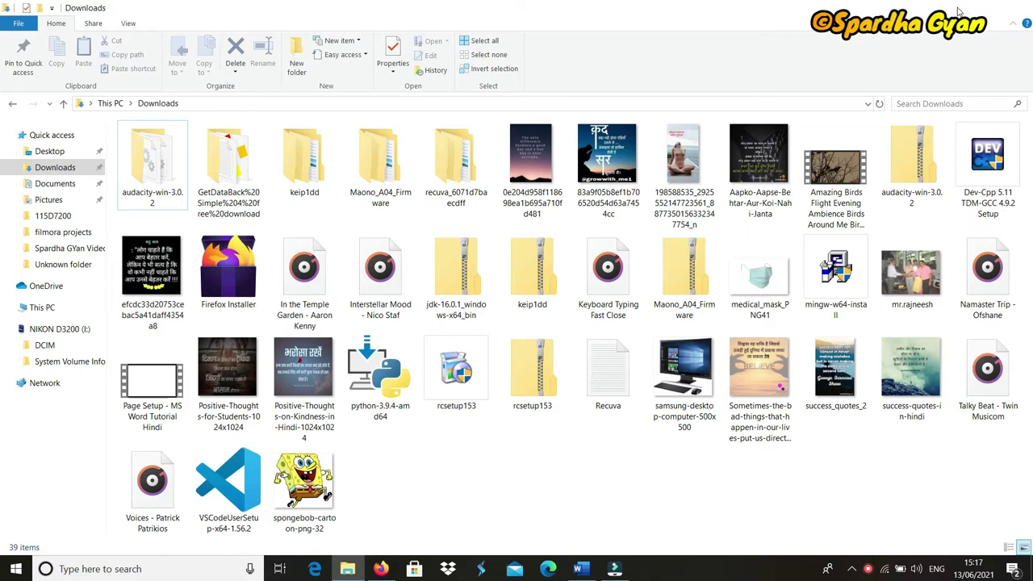
left_click(955, 10)
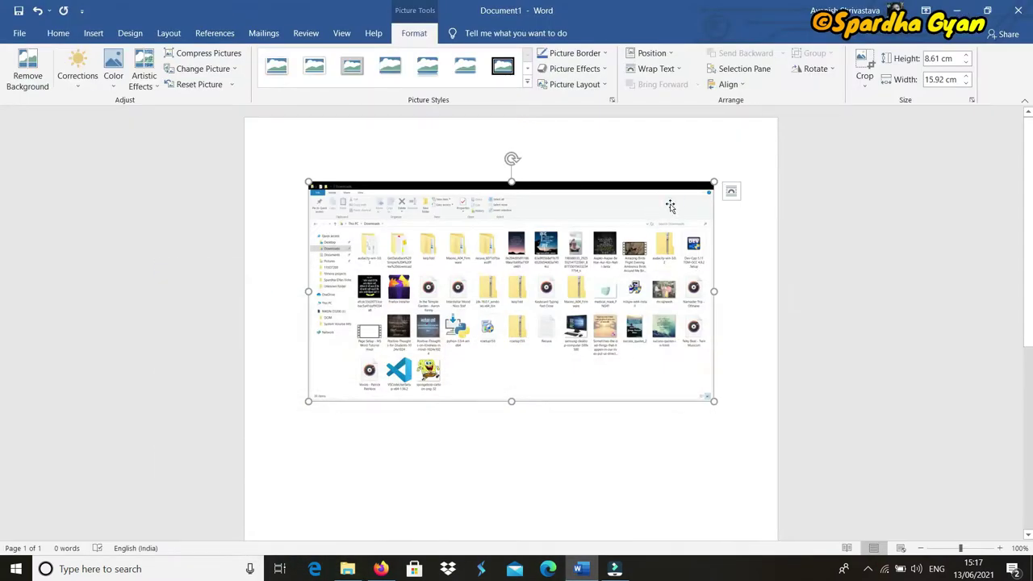
key("Delete")
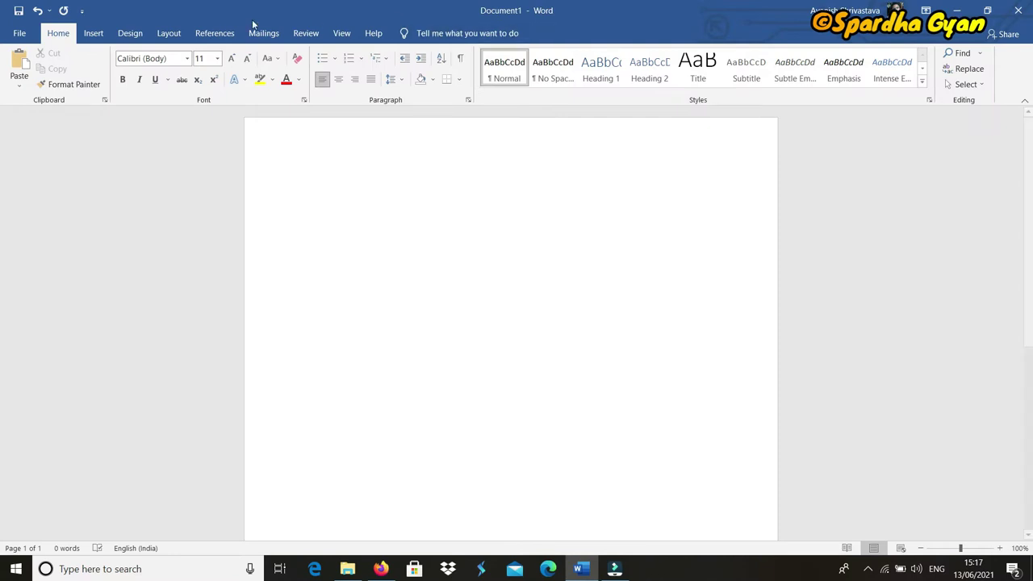
Step: Insert a Screen Clipping of the Conditional Operator Flowchart from the web page
left_click(93, 33)
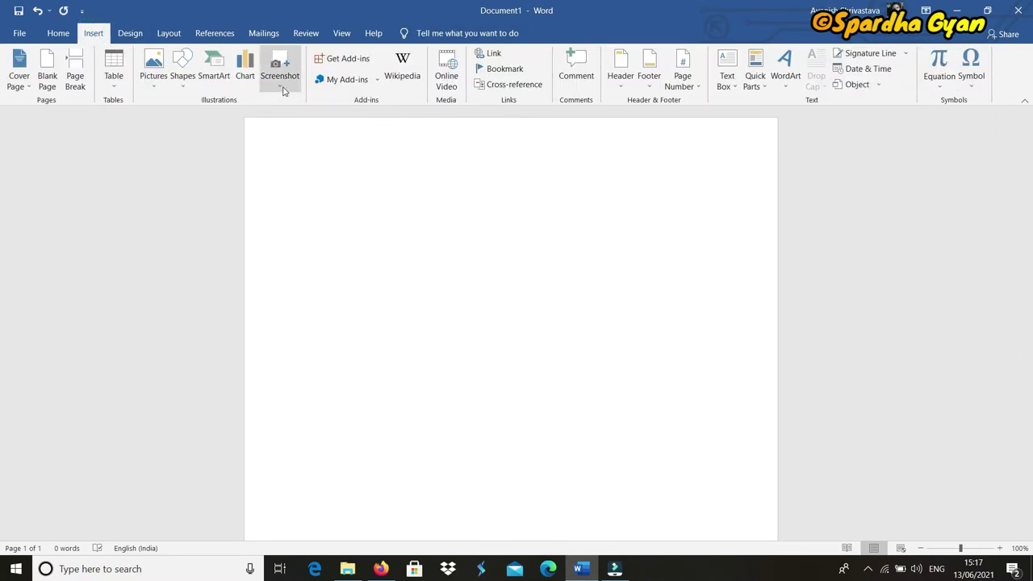
left_click(282, 89)
left_click(309, 188)
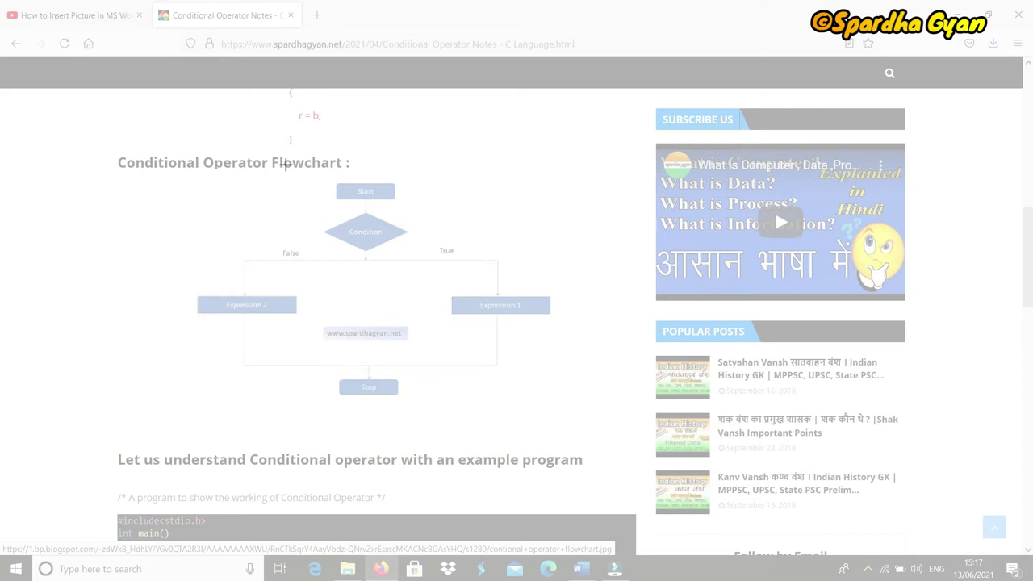
mouse_move(105, 153)
left_mouse_down()
mouse_move(601, 435)
mouse_move(630, 435)
left_mouse_up()
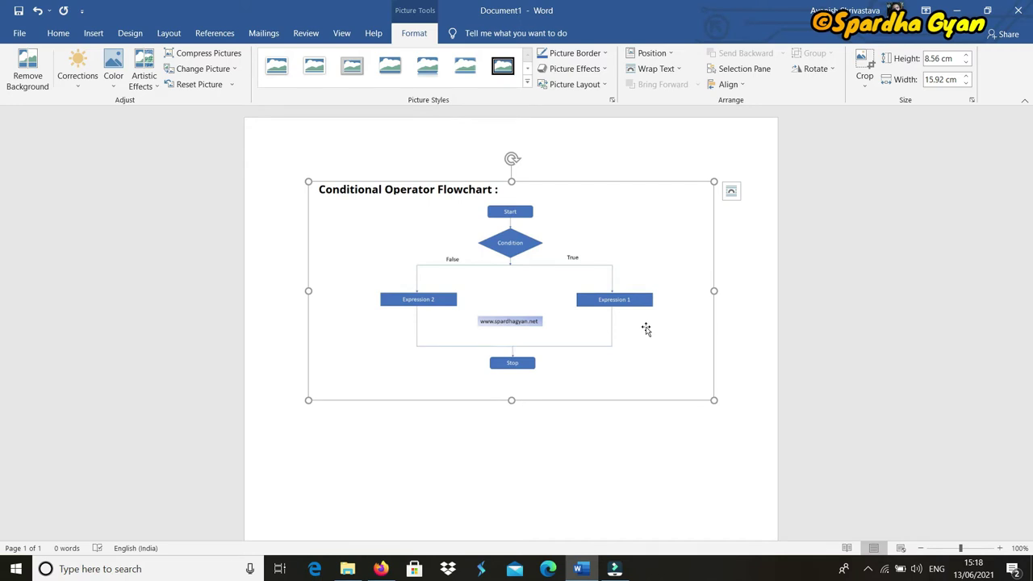
Step: Add a new empty line below the flowchart picture, then bring up Windows search
scroll(638, 339, "down", 3)
scroll(566, 335, "down", 1)
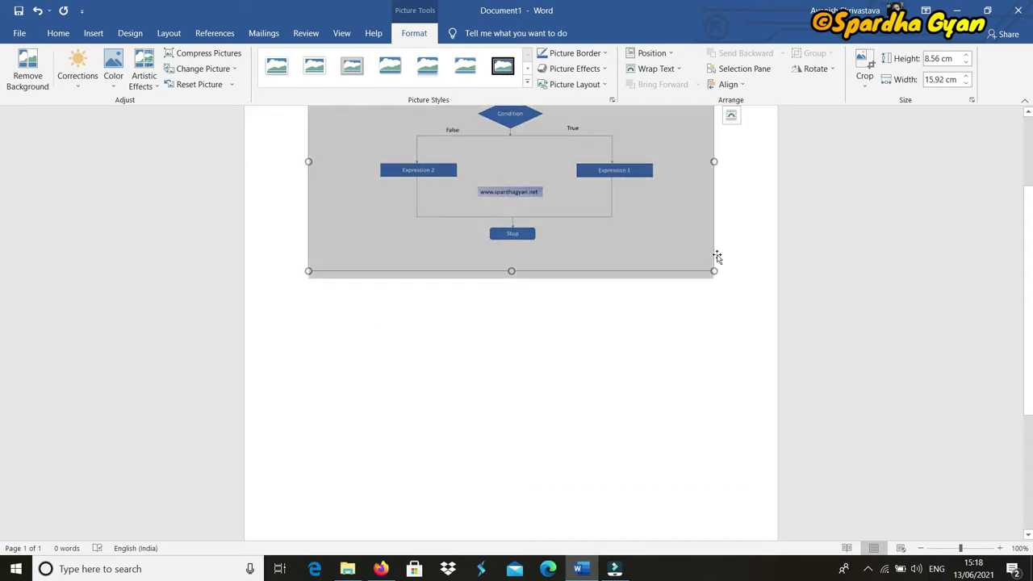
left_click(726, 251)
key("Return")
key("Return")
key("Return")
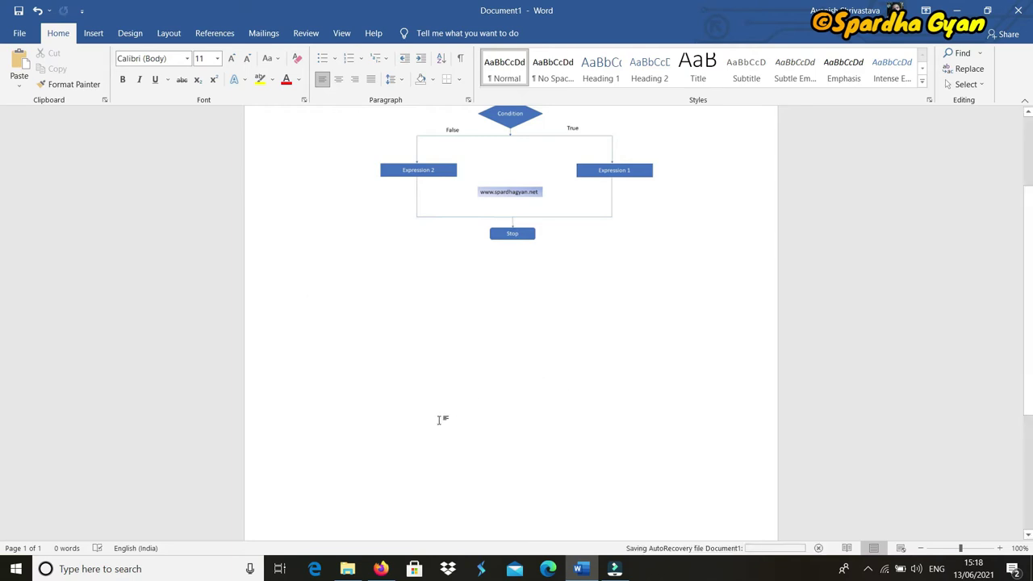
left_click(113, 570)
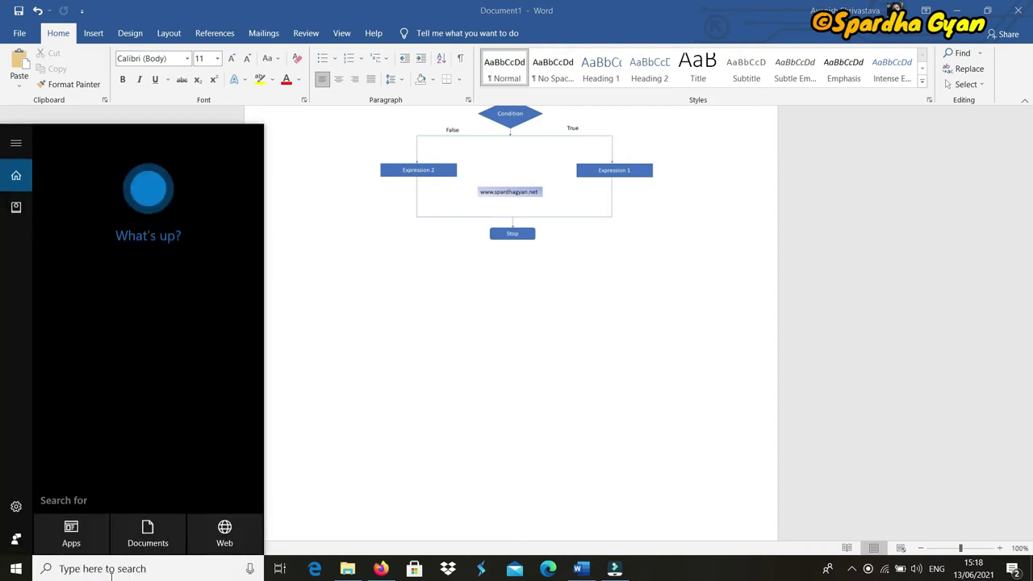
Step: Launch Control Panel to show All Control Panel Items, and move its window lower
type("control p")
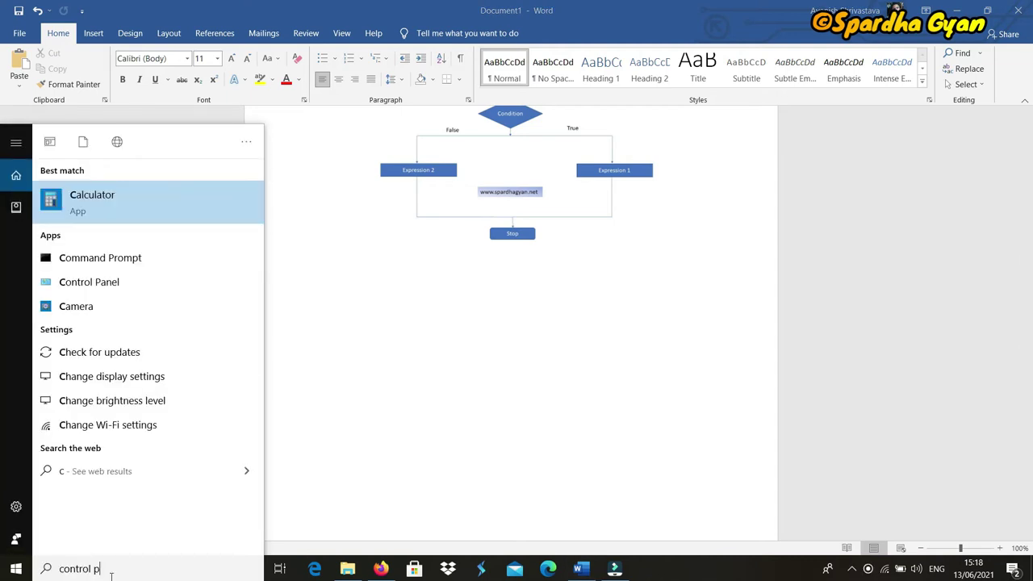
type("anel")
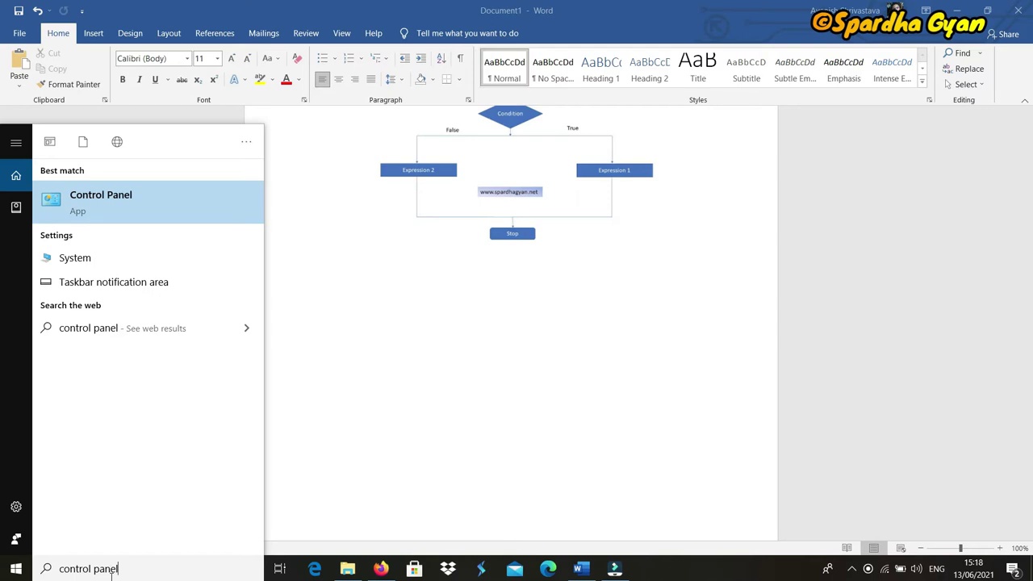
left_click(109, 209)
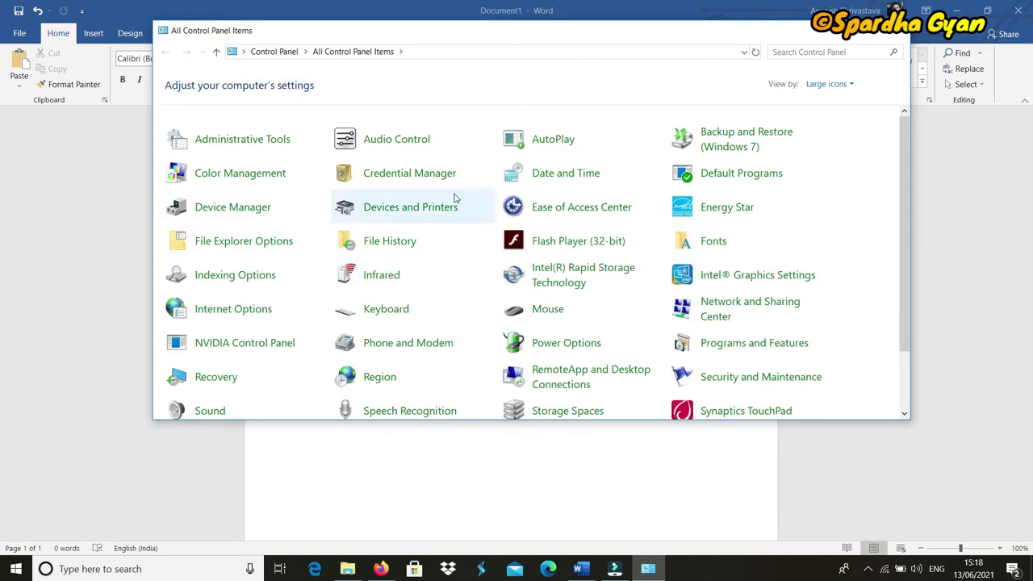
scroll(646, 209, "down", 2)
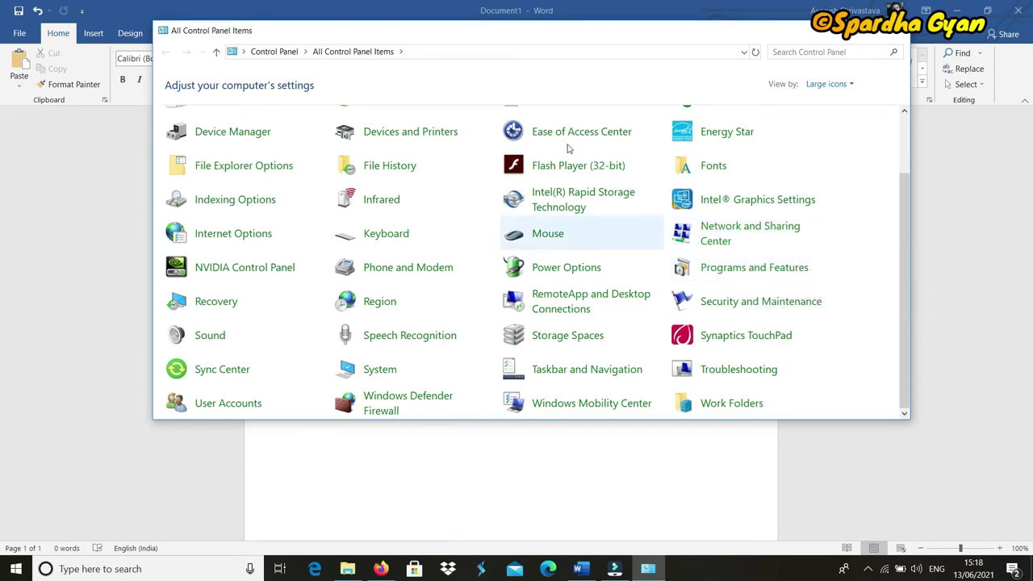
left_click_drag(557, 36, 362, 98)
Step: Screen-clip the All Control Panel Items window into Word below the flowchart, then deselect it
left_click(310, 18)
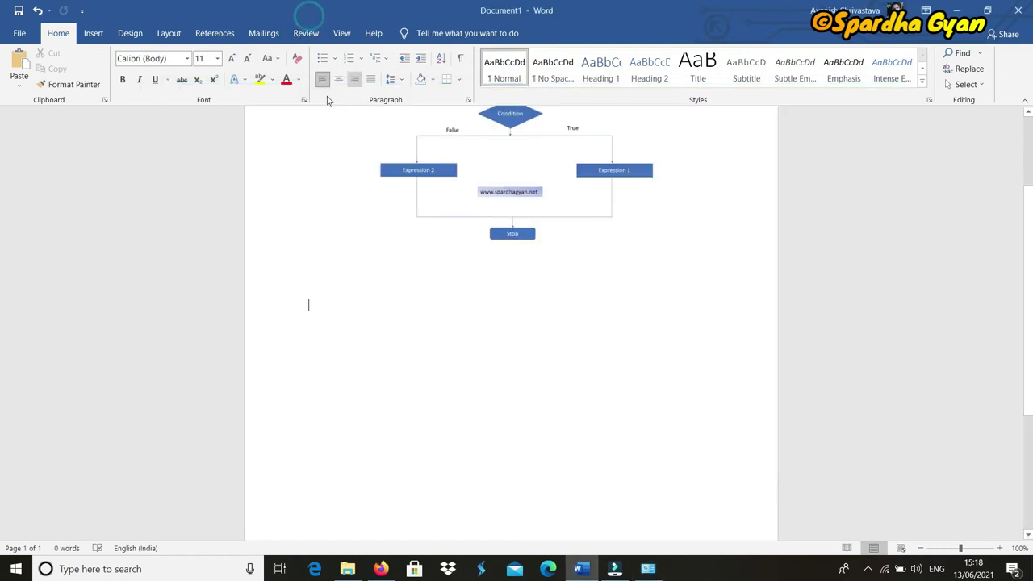
left_click(93, 33)
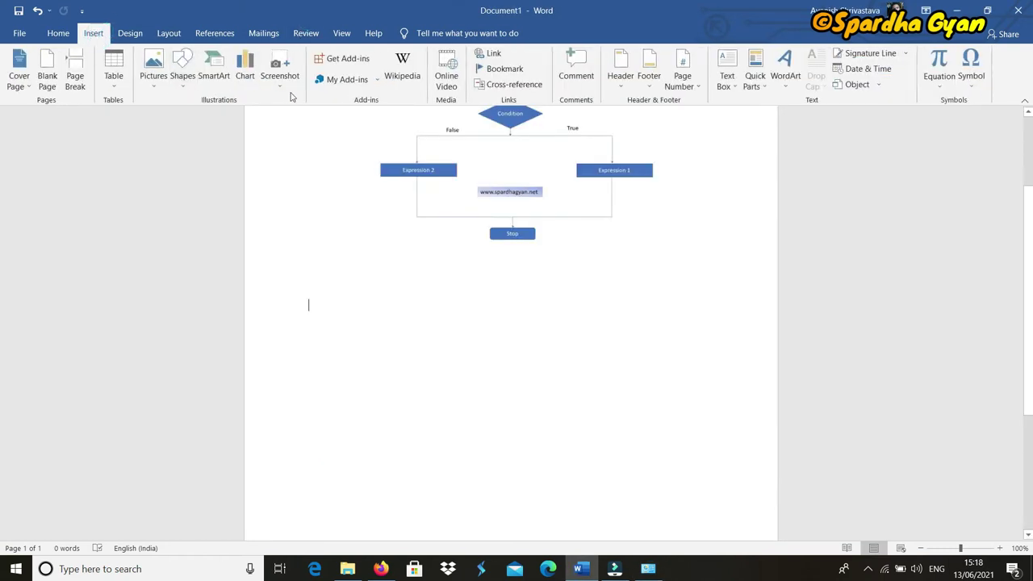
left_click(280, 66)
left_click(307, 189)
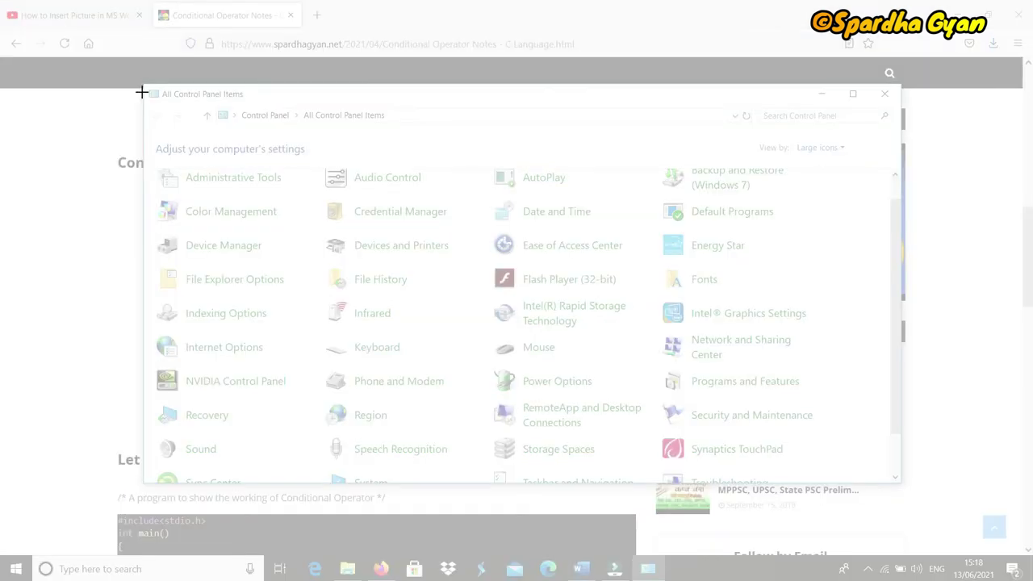
left_click_drag(141, 84, 872, 487)
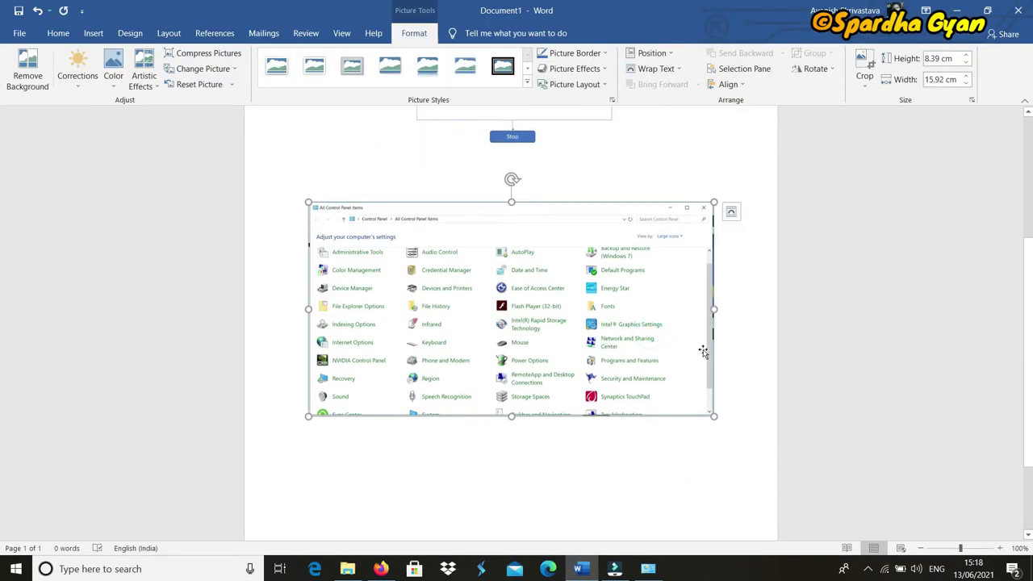
left_click(754, 351)
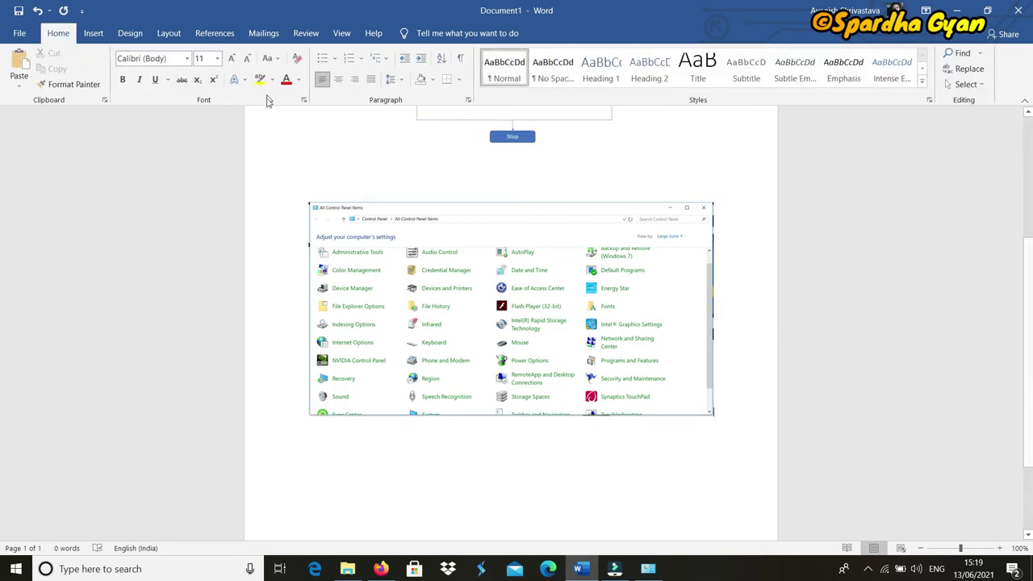
Step: Draw an oval around 'Programs and Features' on the screenshot and set it to No Fill
left_click(93, 33)
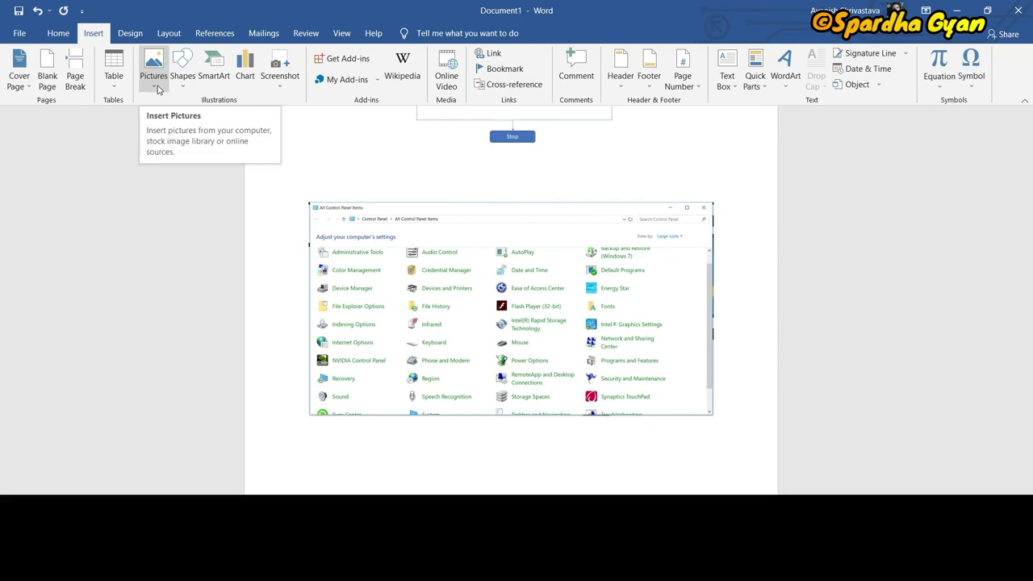
left_click(183, 80)
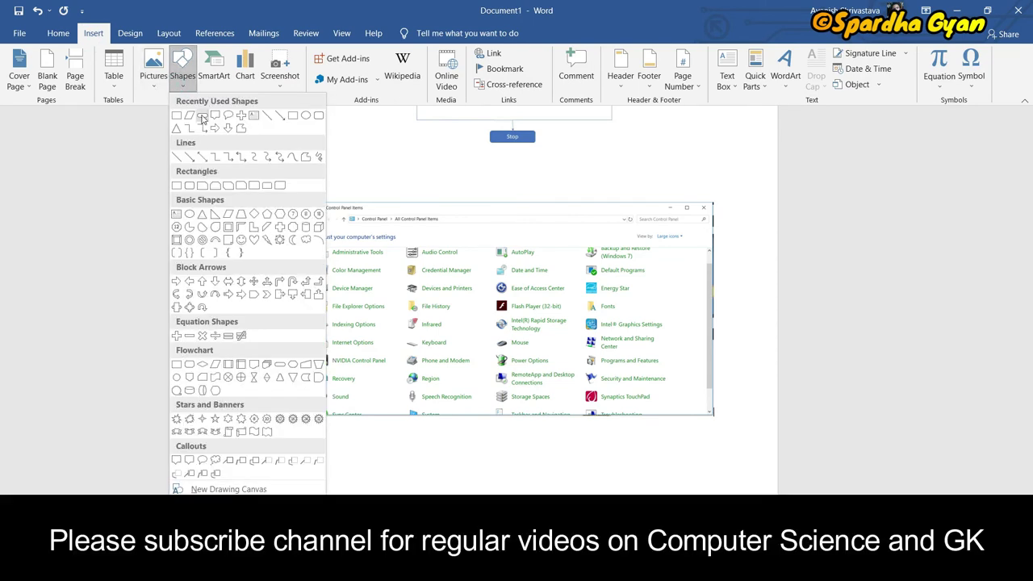
left_click(201, 116)
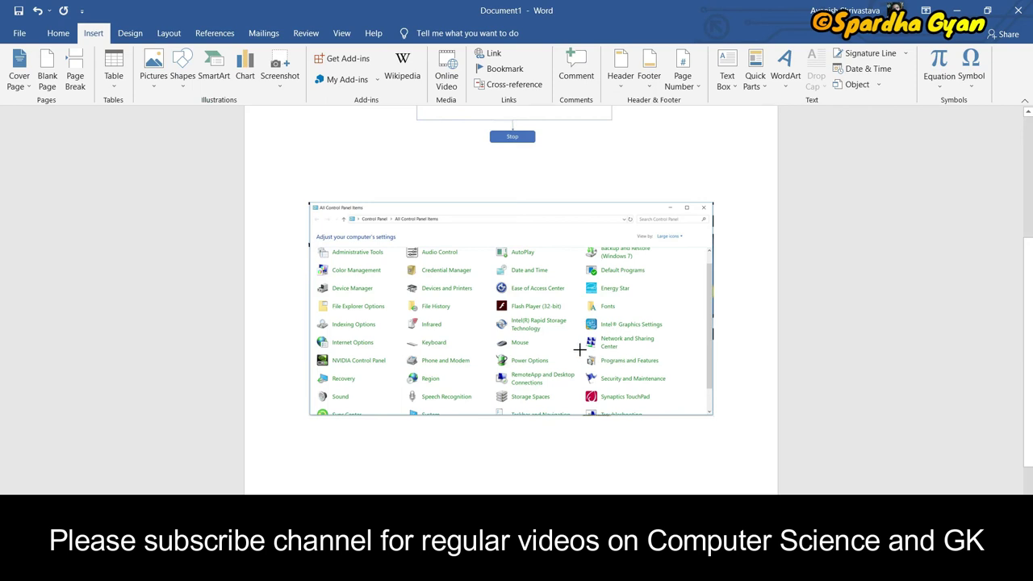
left_click_drag(579, 349, 668, 371)
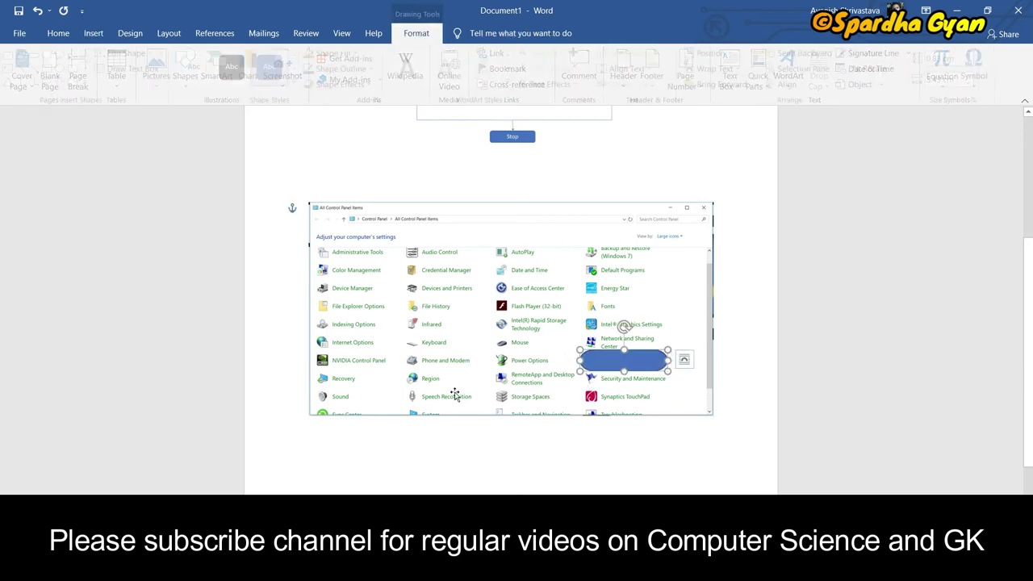
left_click(335, 52)
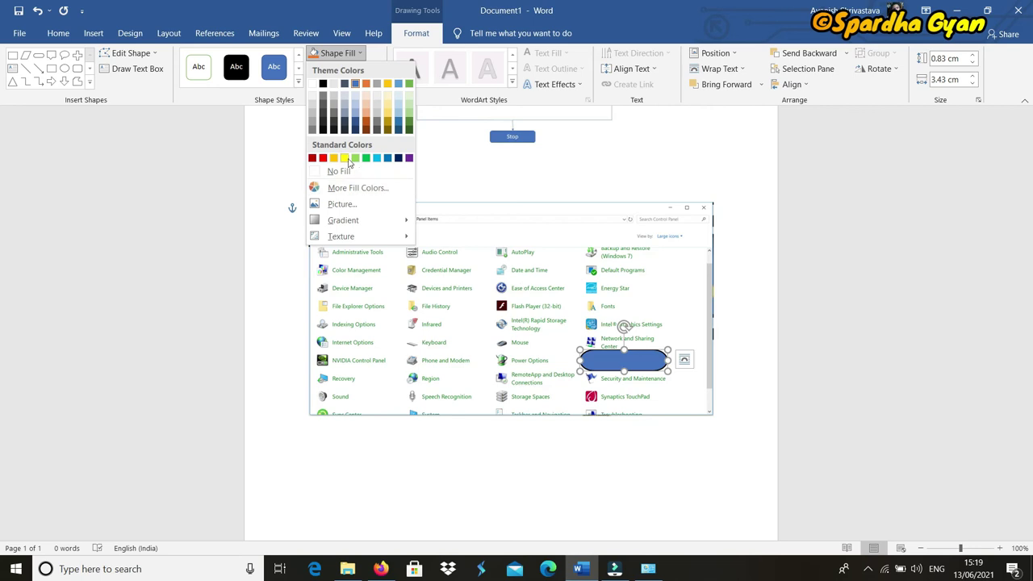
left_click(339, 170)
left_click(913, 362)
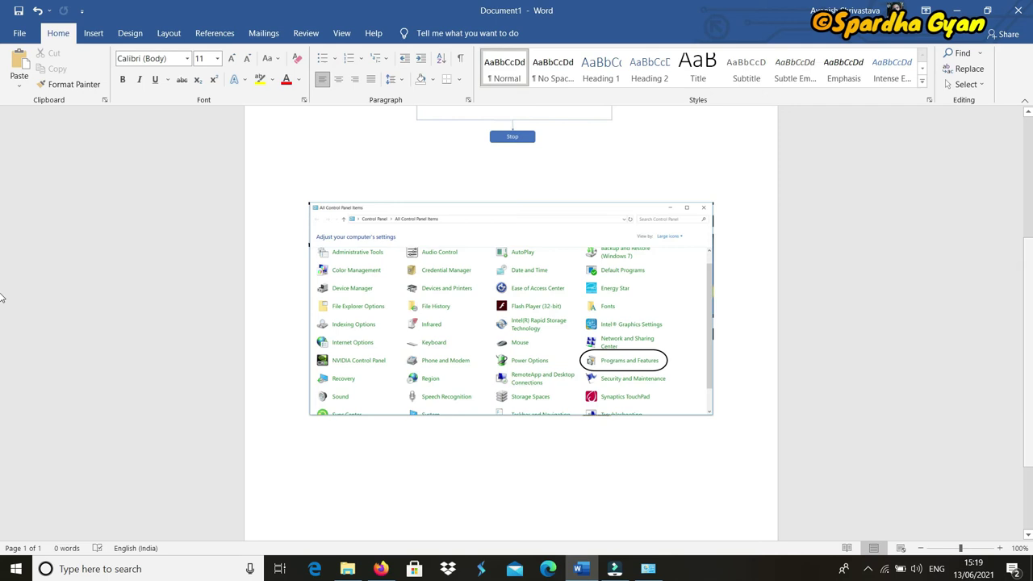
scroll(947, 268, "up", 1)
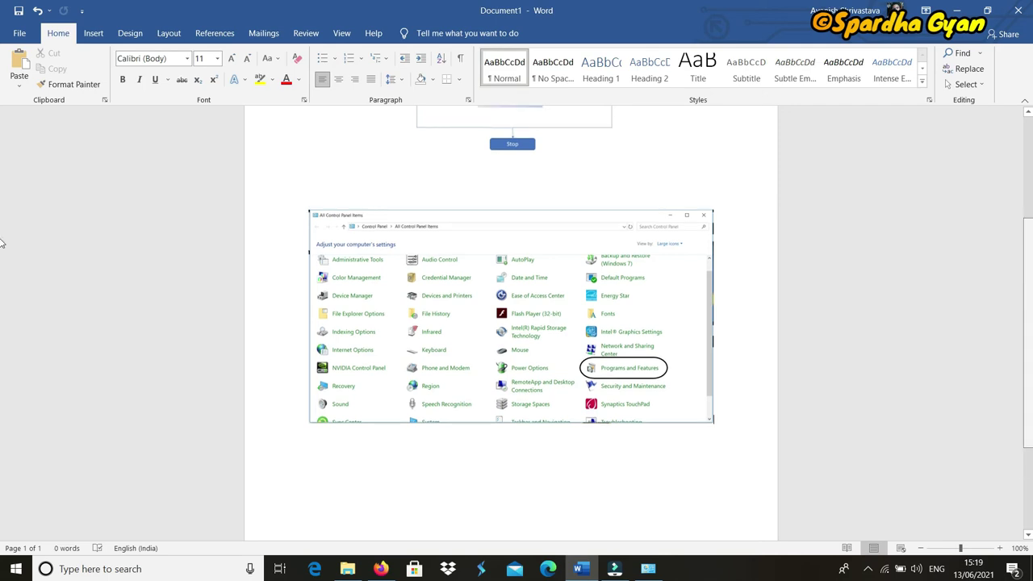